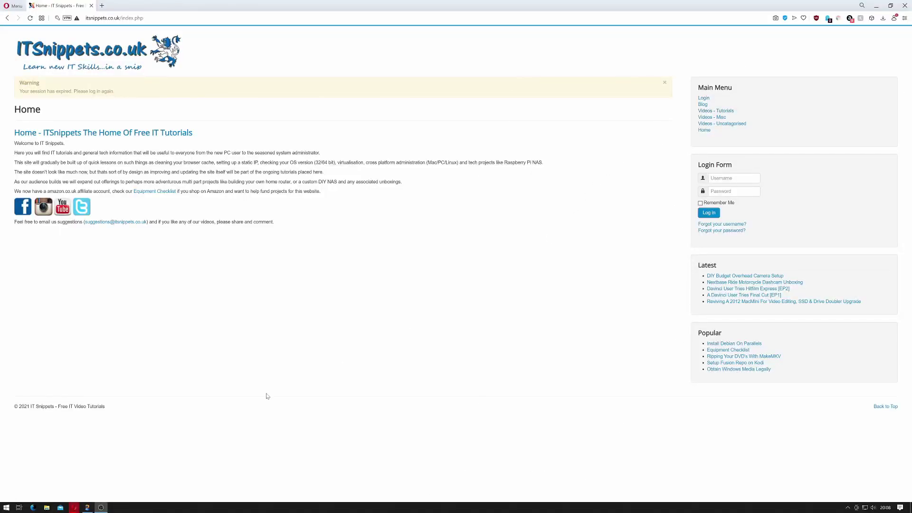
- Launch Hyper-V Manager by searching 'hyper' from the Start menu
{"action": "left_click", "coordinate": [6, 508]}
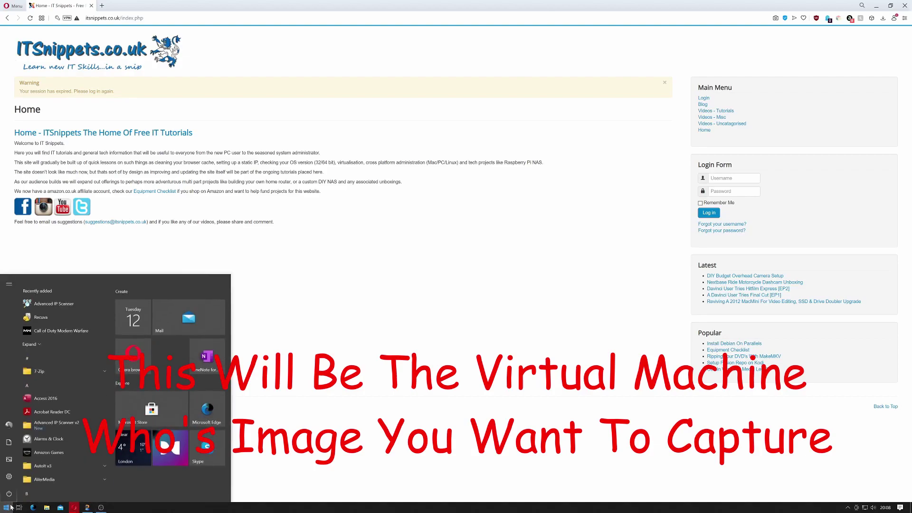
{"action": "type", "text": "hyper"}
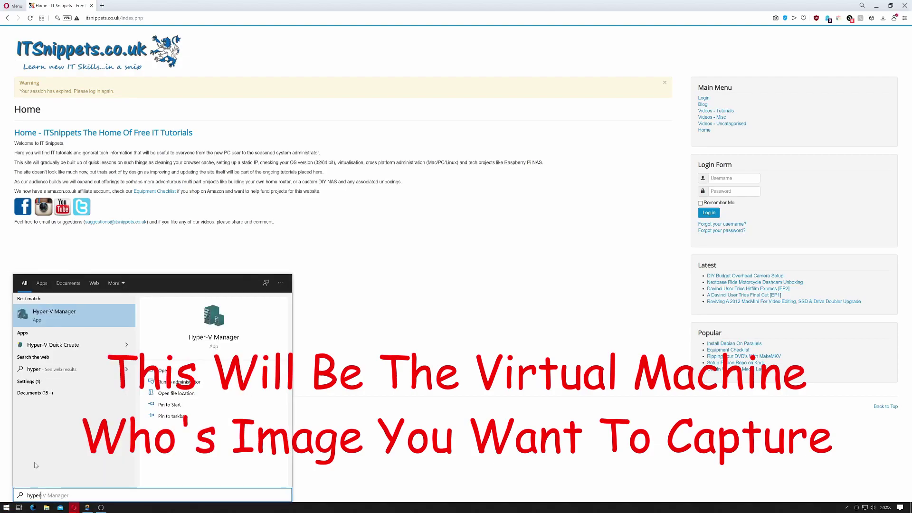
{"action": "key", "text": "Return"}
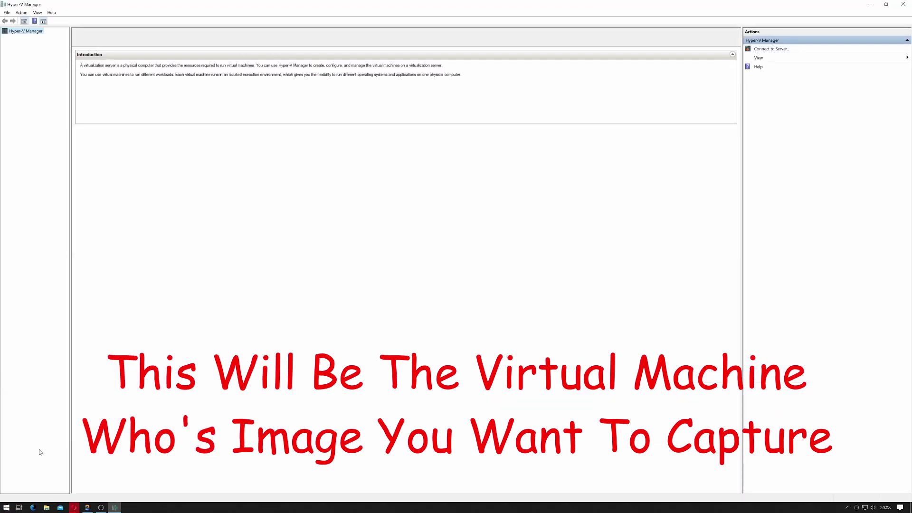
- Take a checkpoint of the Win10 capture virtual machine
{"action": "right_click", "coordinate": [88, 52]}
{"action": "left_click", "coordinate": [122, 91]}
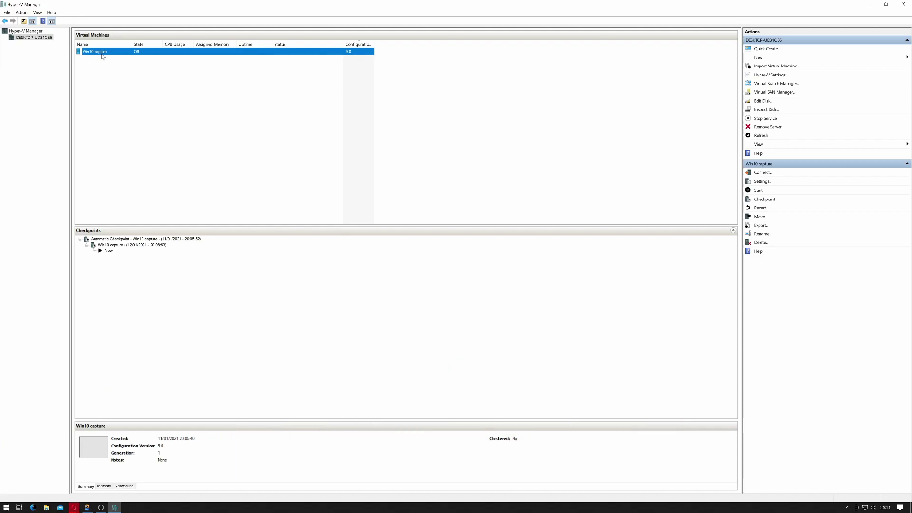
{"action": "right_click", "coordinate": [101, 53]}
- Set the Win10 capture DVD drive to image file C:\winpe-64\win10pe.iso and apply
{"action": "left_click", "coordinate": [129, 68]}
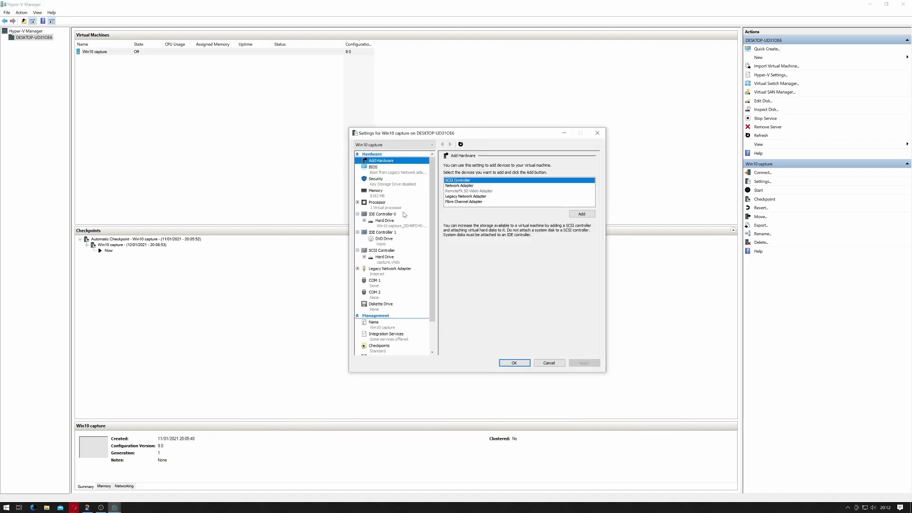
{"action": "left_click", "coordinate": [384, 239]}
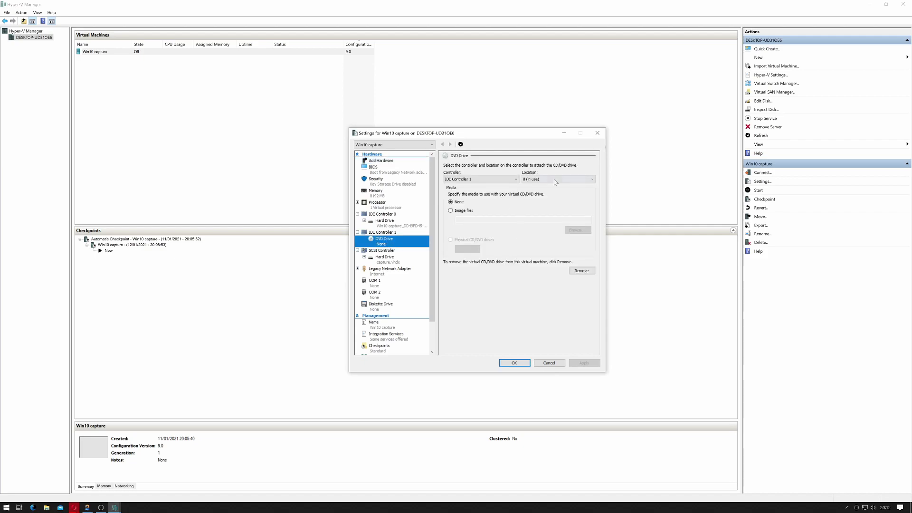
{"action": "left_click", "coordinate": [462, 211]}
{"action": "left_click", "coordinate": [580, 231]}
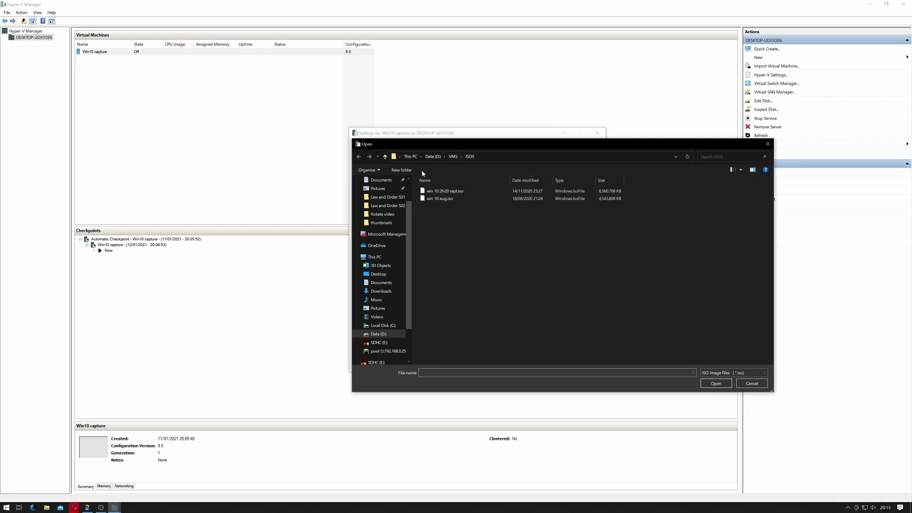
{"action": "left_click", "coordinate": [383, 325]}
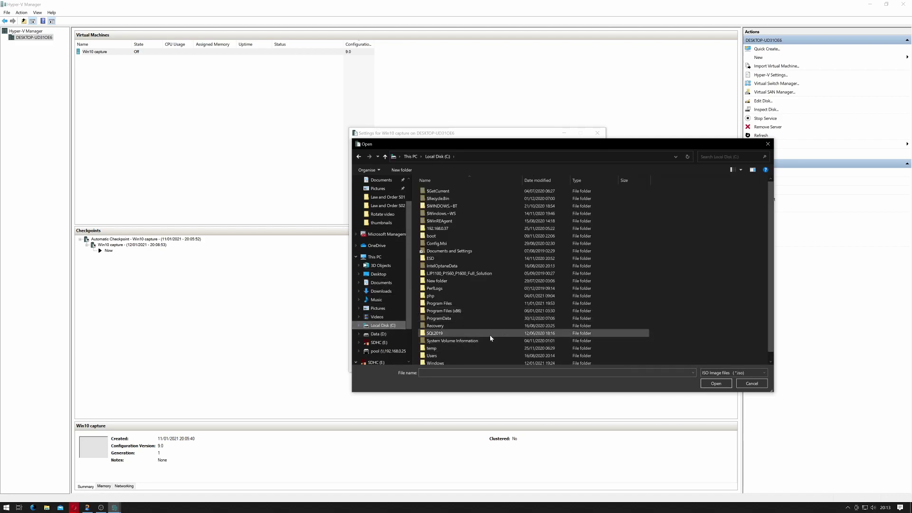
{"action": "scroll", "coordinate": [489, 335], "scroll_direction": "down", "scroll_amount": 3}
{"action": "double_click", "coordinate": [437, 360]}
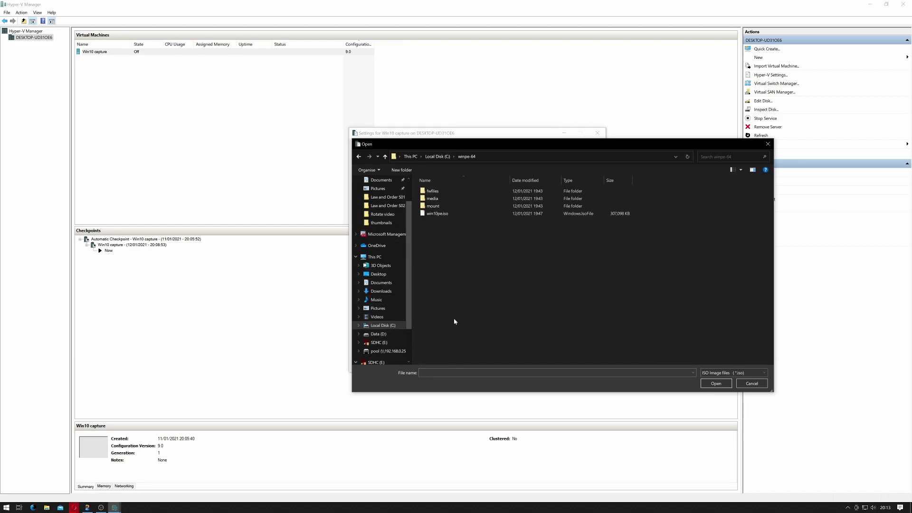
{"action": "left_click", "coordinate": [439, 215]}
{"action": "left_click", "coordinate": [716, 383]}
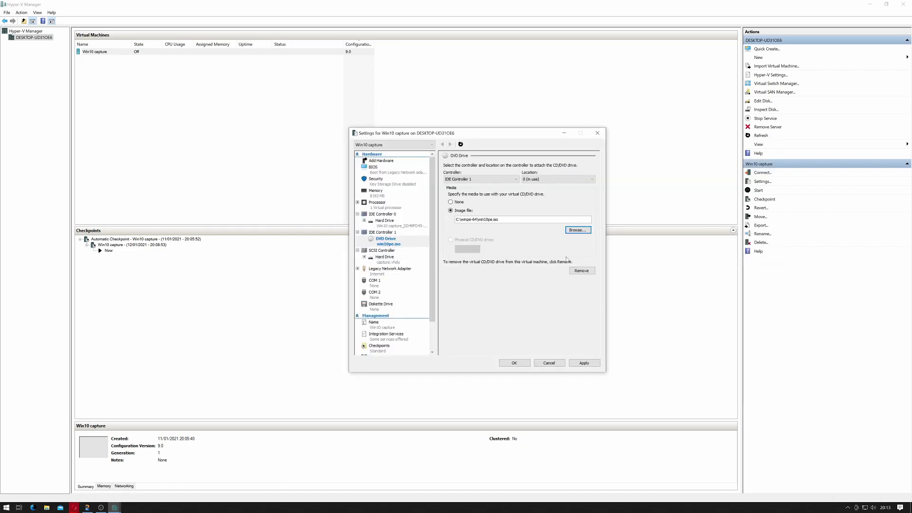
{"action": "left_click", "coordinate": [588, 364]}
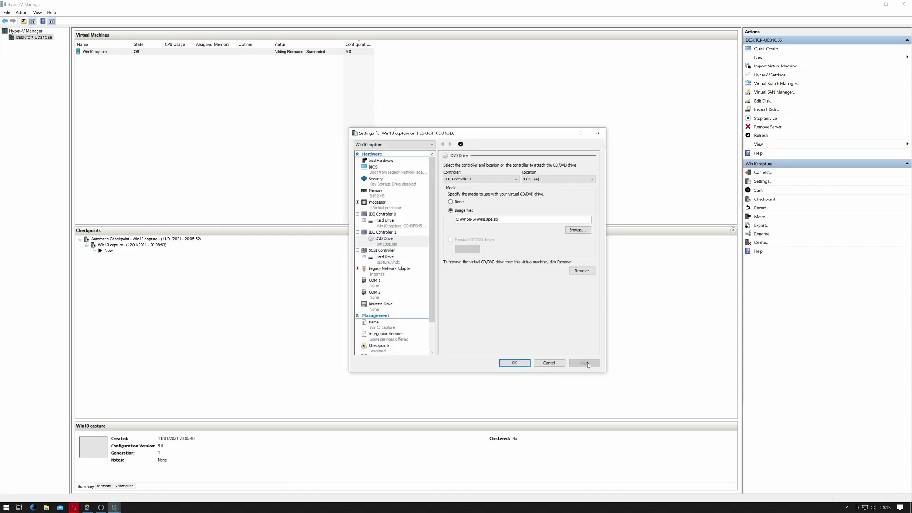
{"action": "left_click", "coordinate": [514, 363]}
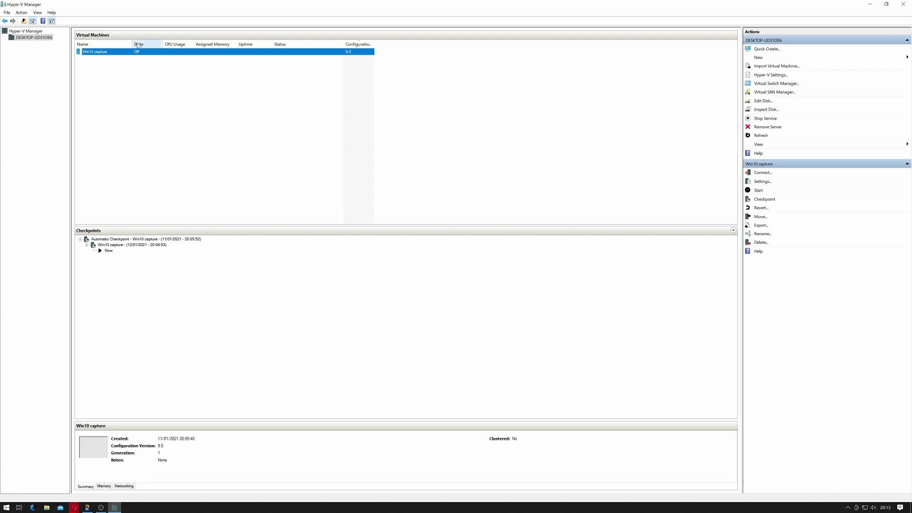
- Start Win10 capture and open its Virtual Machine Connection console
{"action": "right_click", "coordinate": [125, 52]}
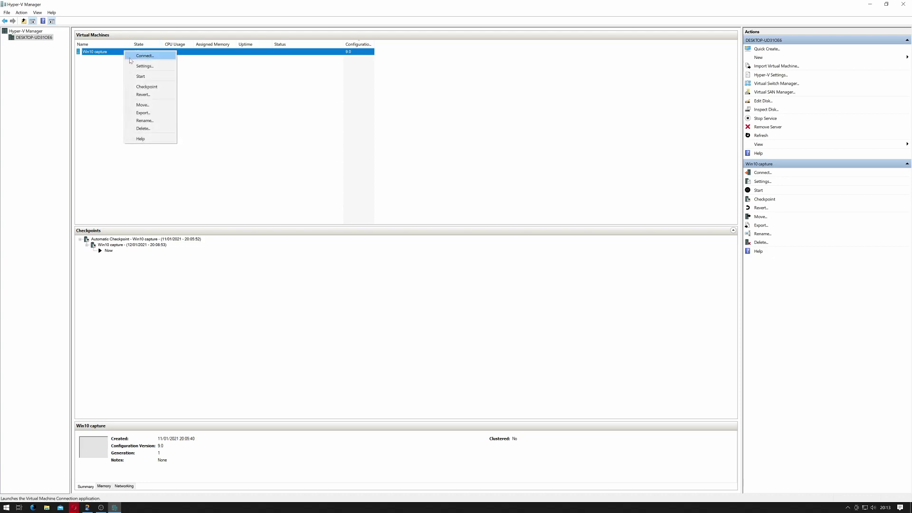
{"action": "left_click", "coordinate": [149, 76]}
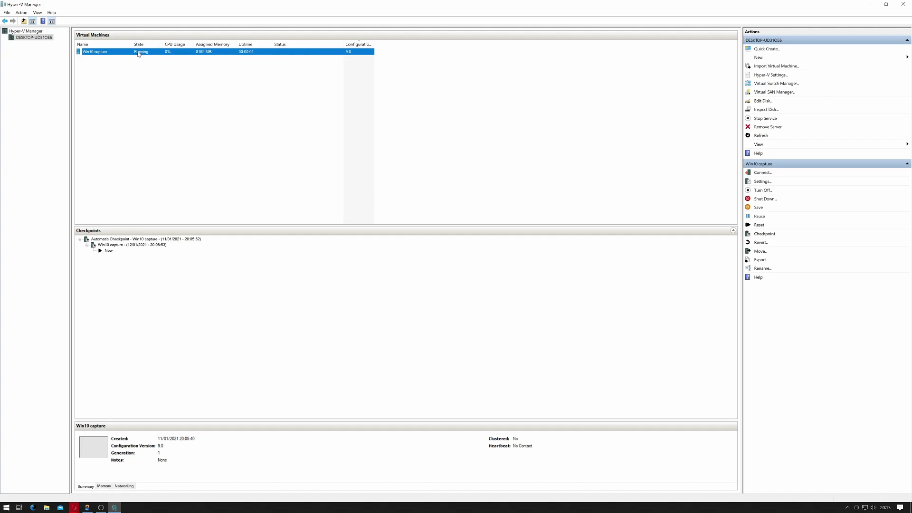
{"action": "double_click", "coordinate": [90, 447]}
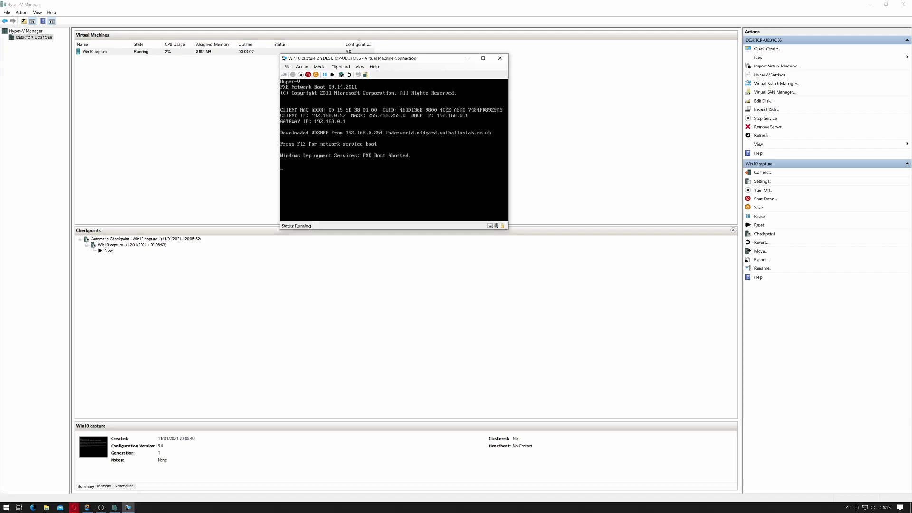
- Answer the 'Press any key to boot from CD or DVD' prompt to boot WinPE
{"action": "key", "text": "Return"}
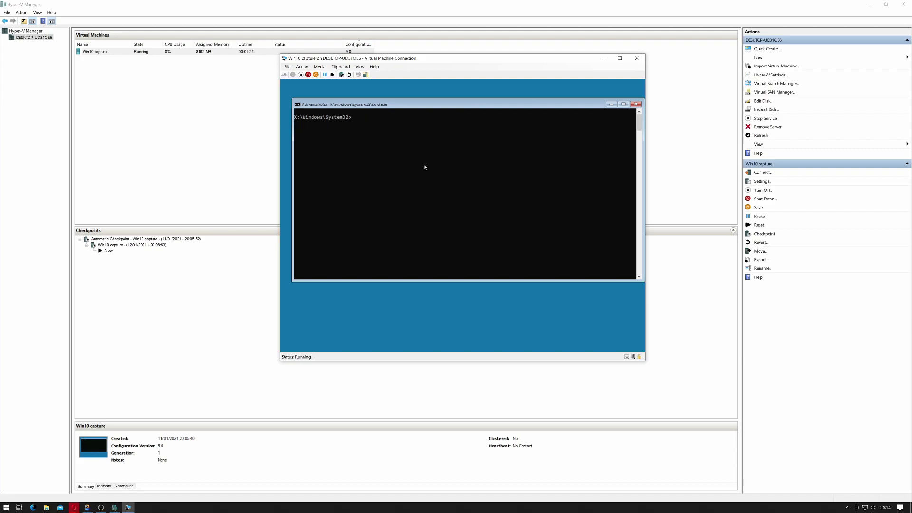
- Run dism /capture-image of d:\ to d:\capture.wim, named win10capture, /compress:max
{"action": "type", "text": "dism"}
{"action": "type", "text": " /capture"}
{"action": "type", "text": "-image /imagefile:"}
{"action": "type", "text": "@d"}
{"action": "key", "text": "BackSpace"}
{"action": "key", "text": "BackSpace"}
{"action": "key", "text": "BackSpace"}
{"action": "type", "text": "d:\\capture.wi"}
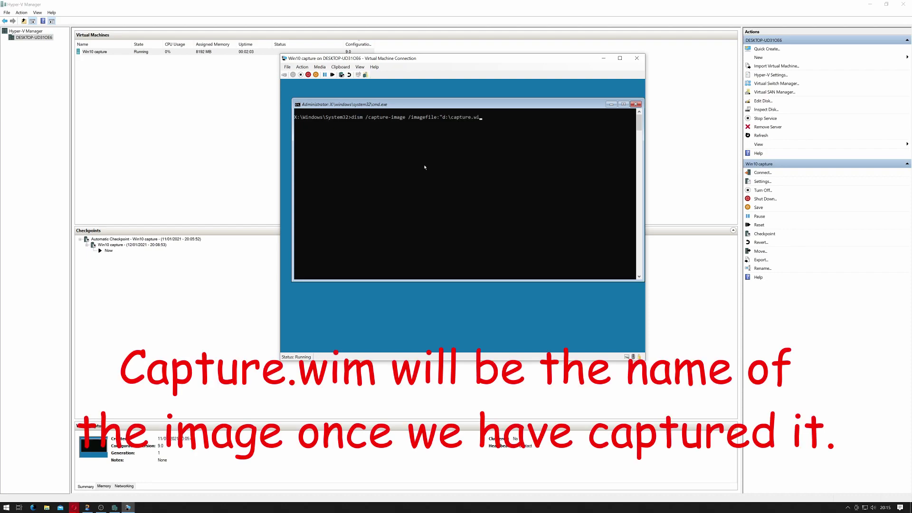
{"action": "type", "text": "m@"}
{"action": "key", "text": "BackSpace"}
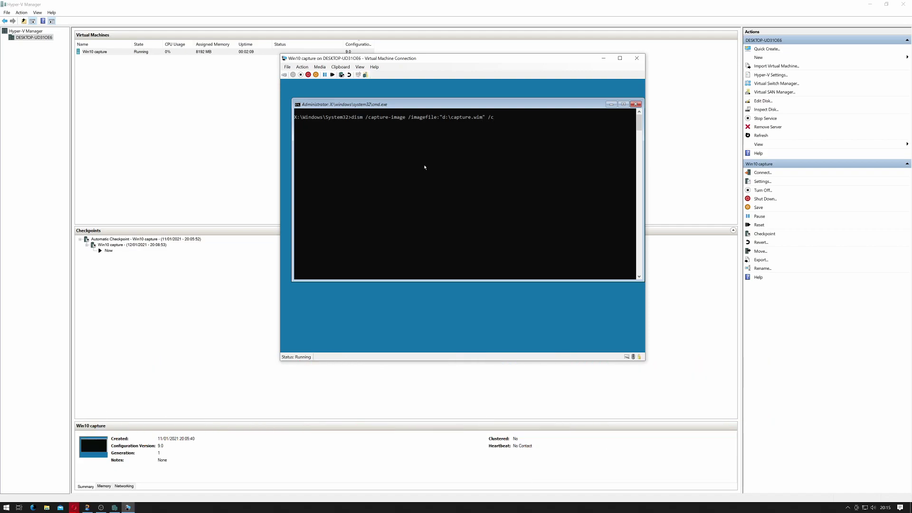
{"action": "type", "text": "\" /capturedir:"}
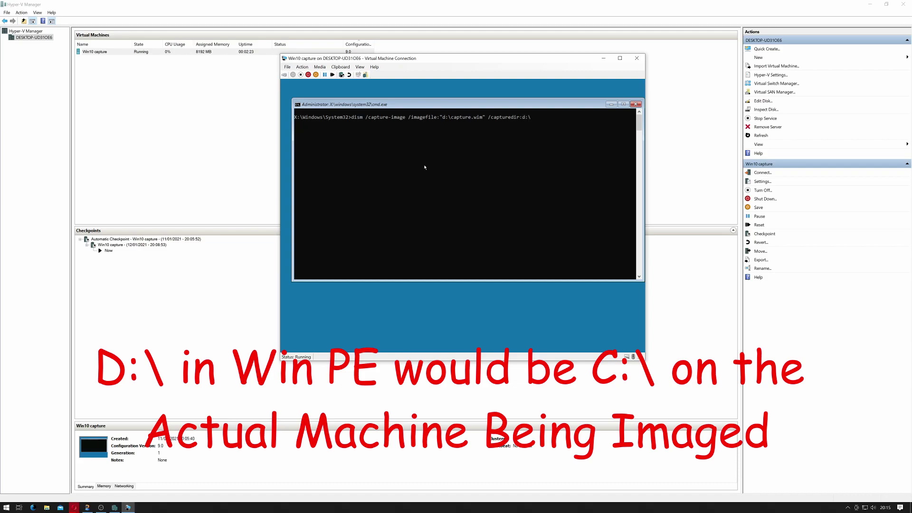
{"action": "type", "text": "d:\\ /nam"}
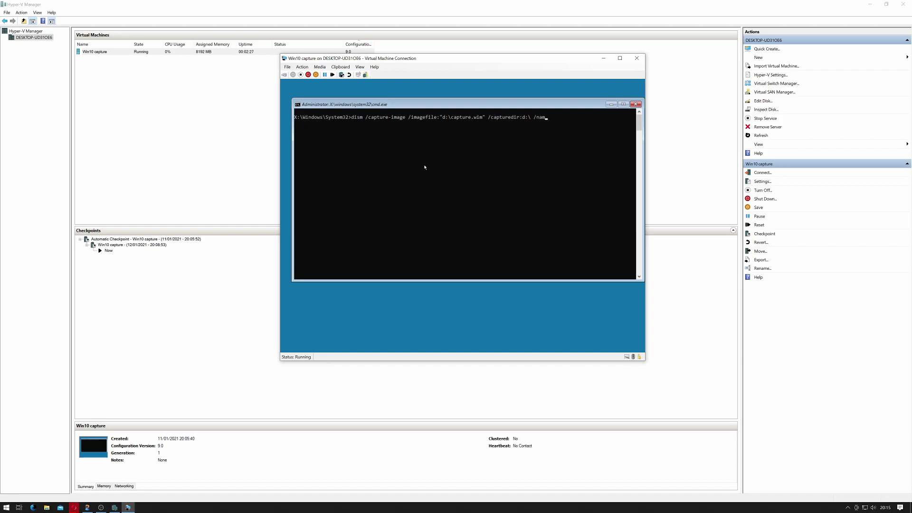
{"action": "type", "text": "e:win10capture /compress:max"}
{"action": "key", "text": "Return"}
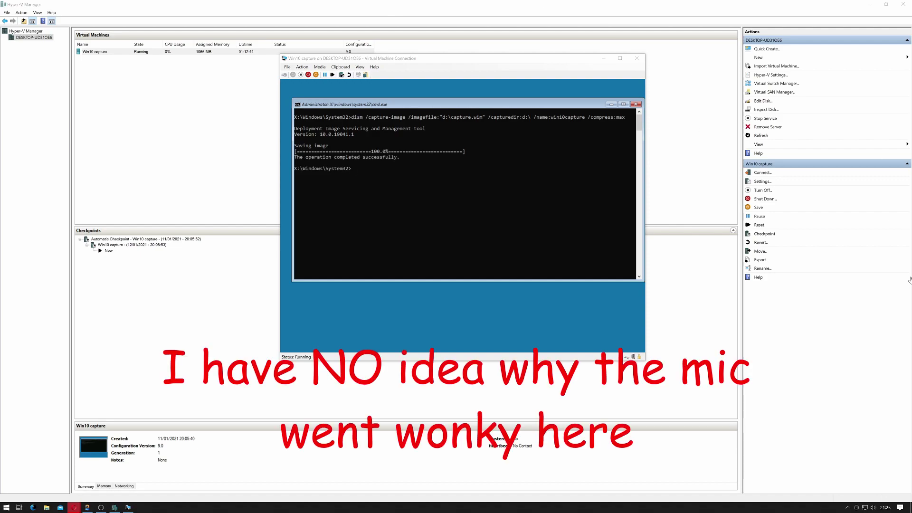
- List drive D:'s contents, then enter net use z: \\192.168.0.254\pool
{"action": "left_click", "coordinate": [452, 214]}
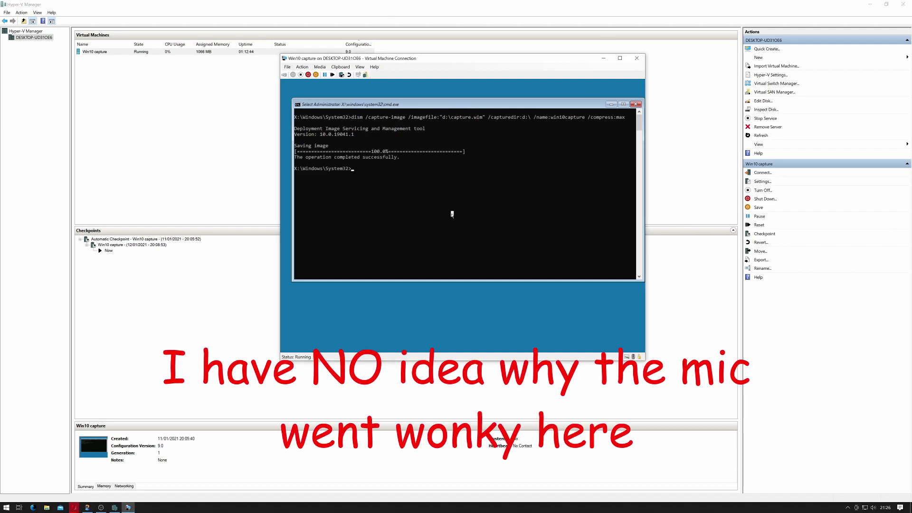
{"action": "type", "text": "d:"}
{"action": "key", "text": "Return"}
{"action": "type", "text": "dir"}
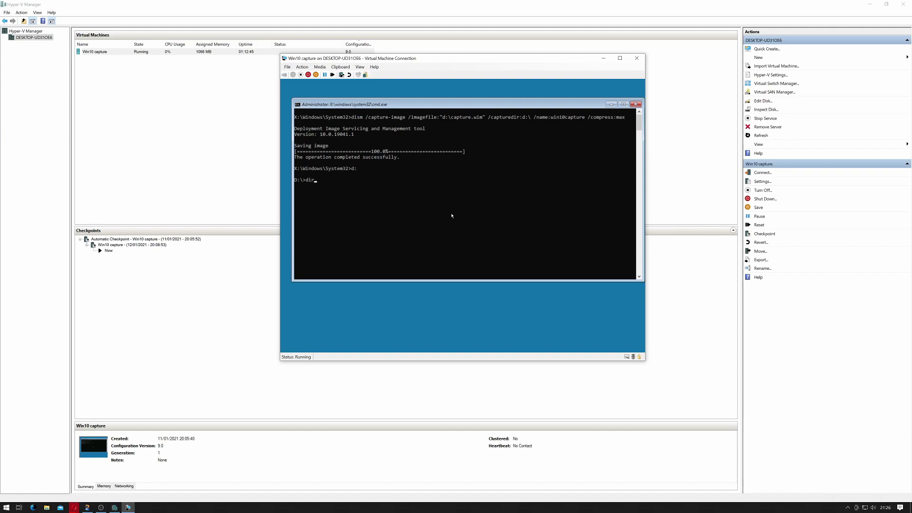
{"action": "key", "text": "Return"}
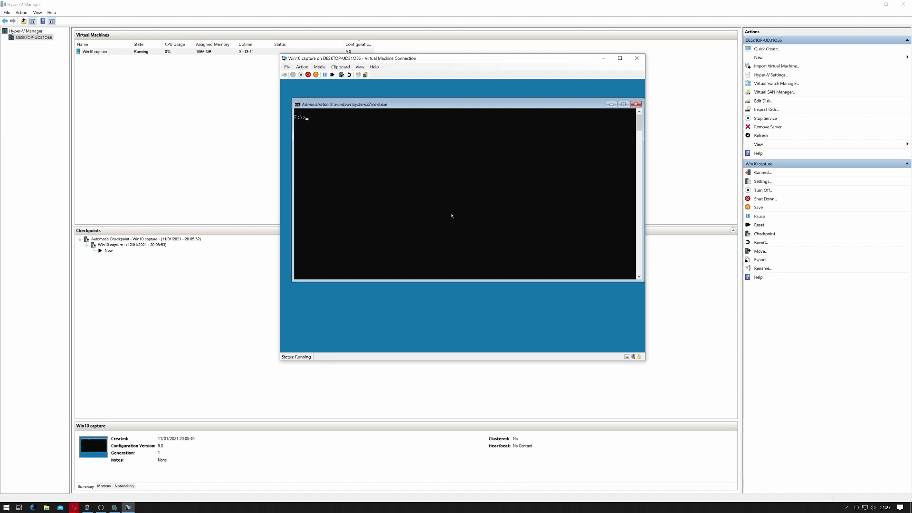
{"action": "type", "text": "et use z: \\\\192.168.0.254\\pool"}
- Map the pool share as Z: with the NAS login, list it with dir, then cls
{"action": "key", "text": "Return"}
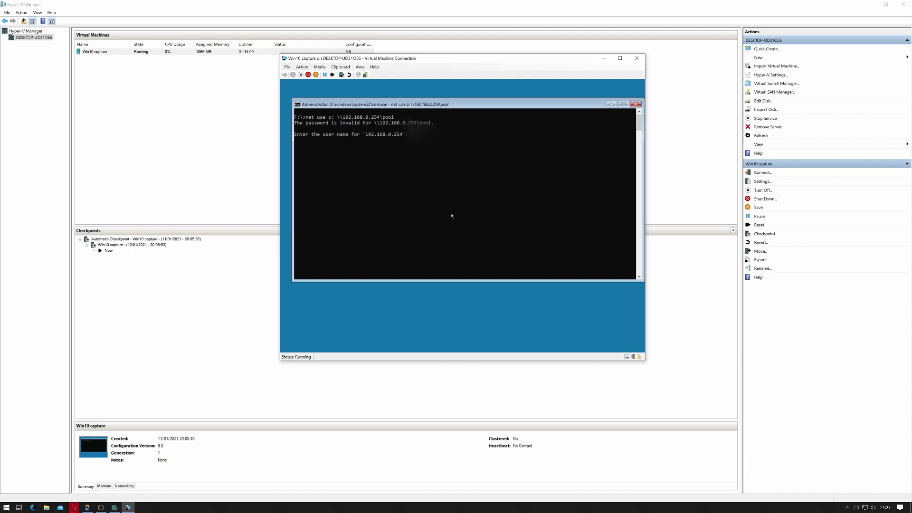
{"action": "key", "text": "Return"}
{"action": "key", "text": "Return"}
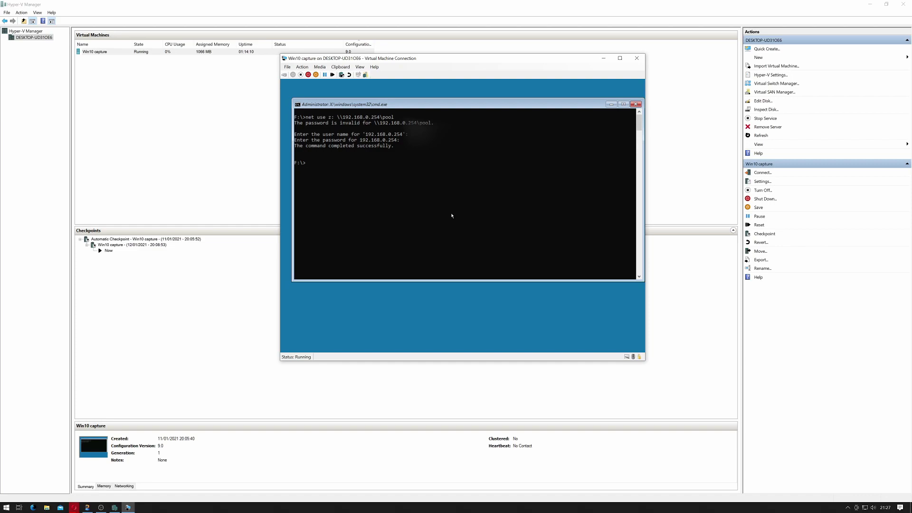
{"action": "type", "text": "z:"}
{"action": "key", "text": "Return"}
{"action": "type", "text": "dir"}
{"action": "key", "text": "Return"}
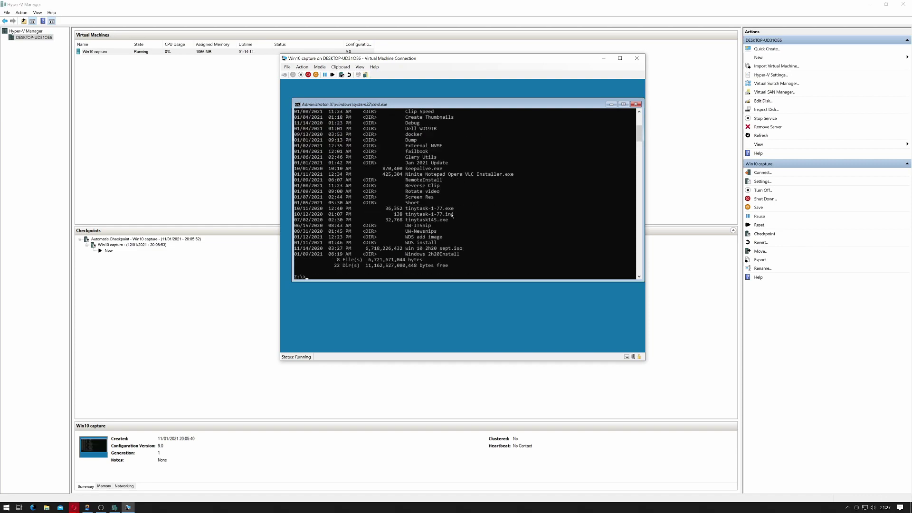
{"action": "type", "text": "cls"}
{"action": "key", "text": "Return"}
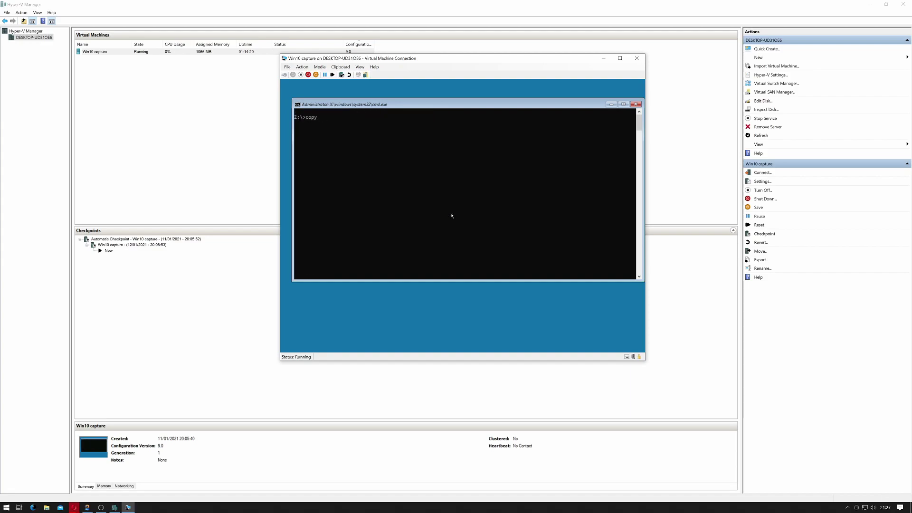
- Copy d:\capture.wim to z:\ until '1 file(s) copied' appears
{"action": "type", "text": "copy d:\\c"}
{"action": "key", "text": "Tab"}
{"action": "type", "text": "z:\\"}
{"action": "key", "text": "Tab"}
{"action": "key", "text": "BackSpace"}
{"action": "key", "text": "BackSpace"}
{"action": "key", "text": "BackSpace"}
{"action": "key", "text": "BackSpace"}
{"action": "key", "text": "BackSpace"}
{"action": "key", "text": "BackSpace"}
{"action": "key", "text": "BackSpace"}
{"action": "key", "text": "BackSpace"}
{"action": "key", "text": "BackSpace"}
{"action": "key", "text": "Return"}
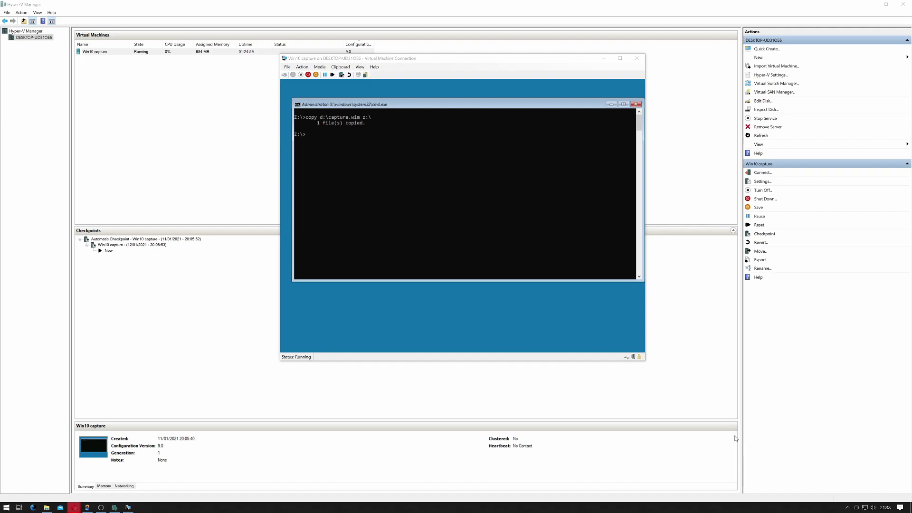
- Bring the pool (Z:) window forward and check capture.wim's 6.56 GB size
{"action": "left_click_drag", "start_coordinate": [911, 116], "coordinate": [494, 191]}
{"action": "left_click", "coordinate": [466, 235]}
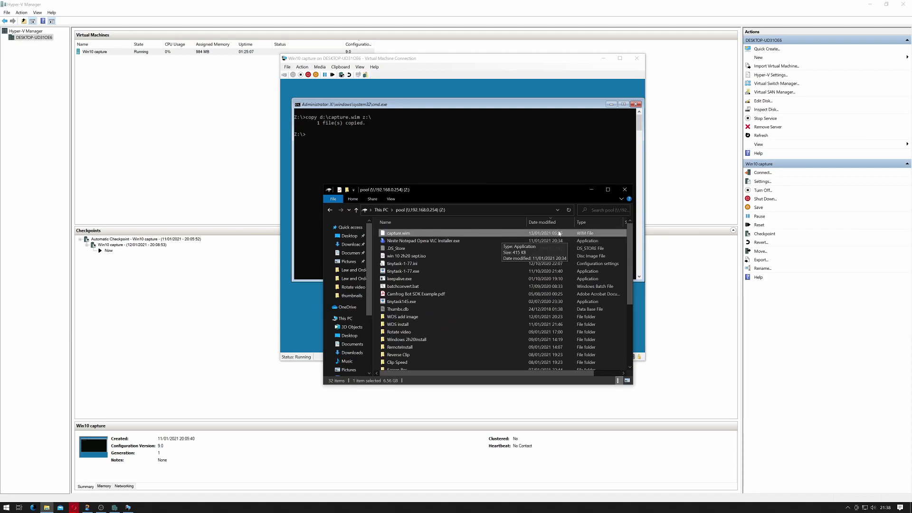
{"action": "left_click", "coordinate": [612, 373]}
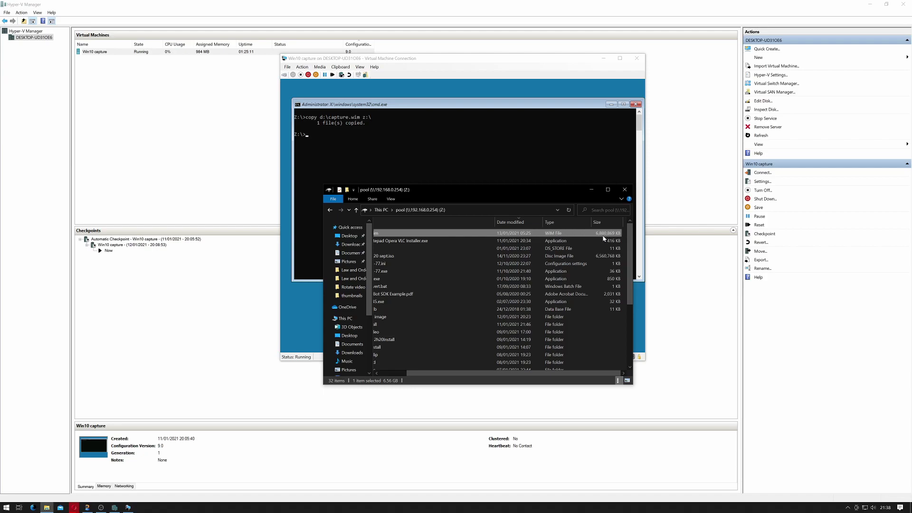